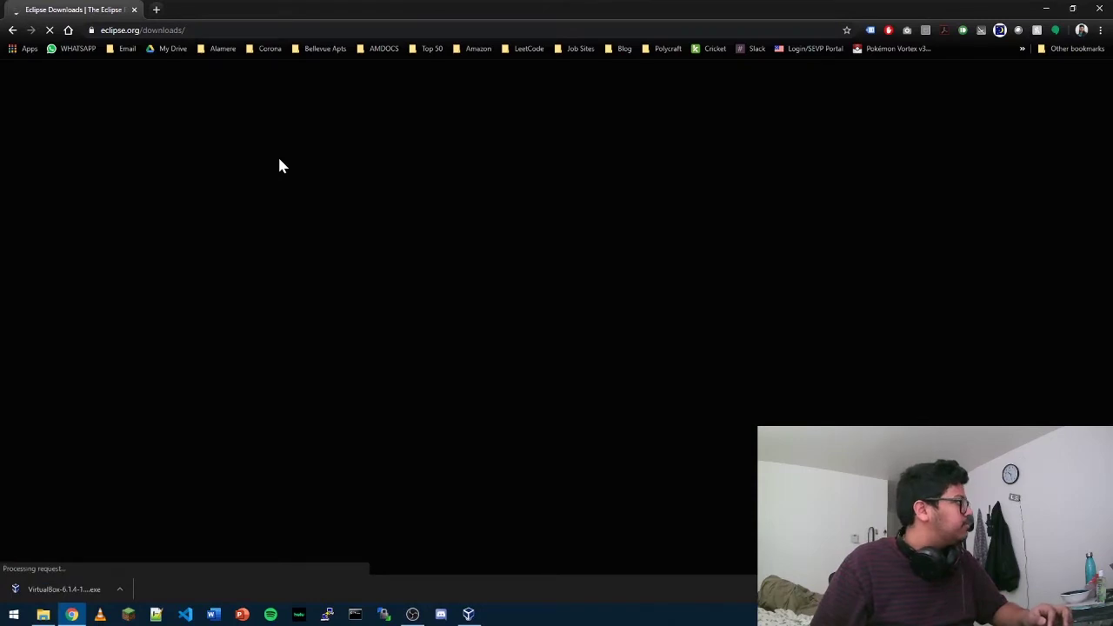
Step: Download the 64-bit Eclipse IDE 2020-03 installer and save it as eclipse-inst-win64 in the Downloads folder
scroll(374, 220, "down", 1)
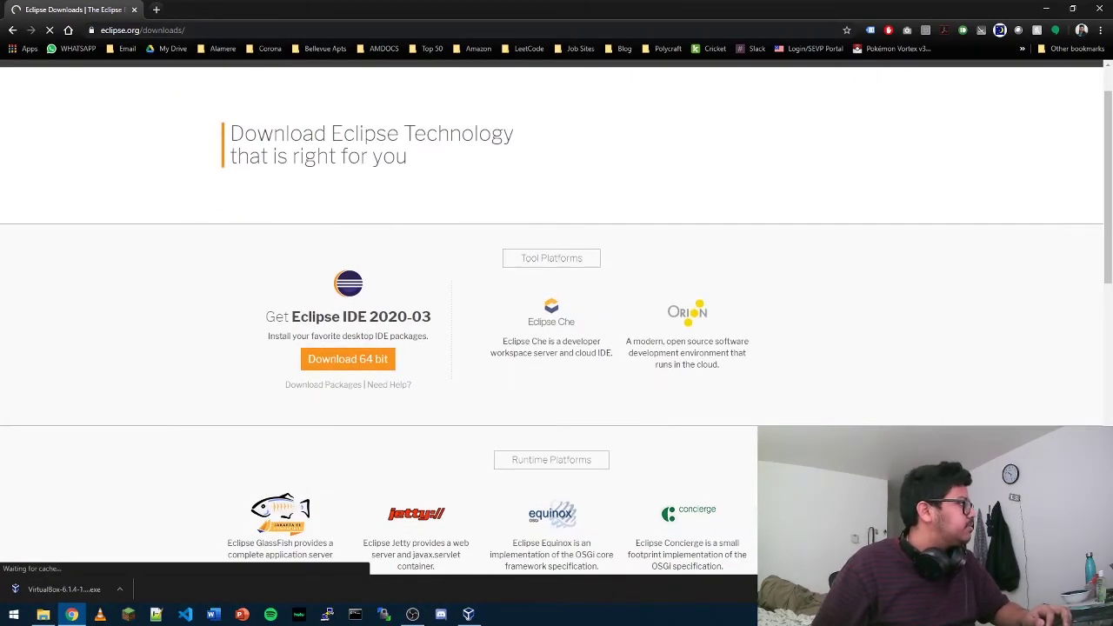
left_click(369, 360)
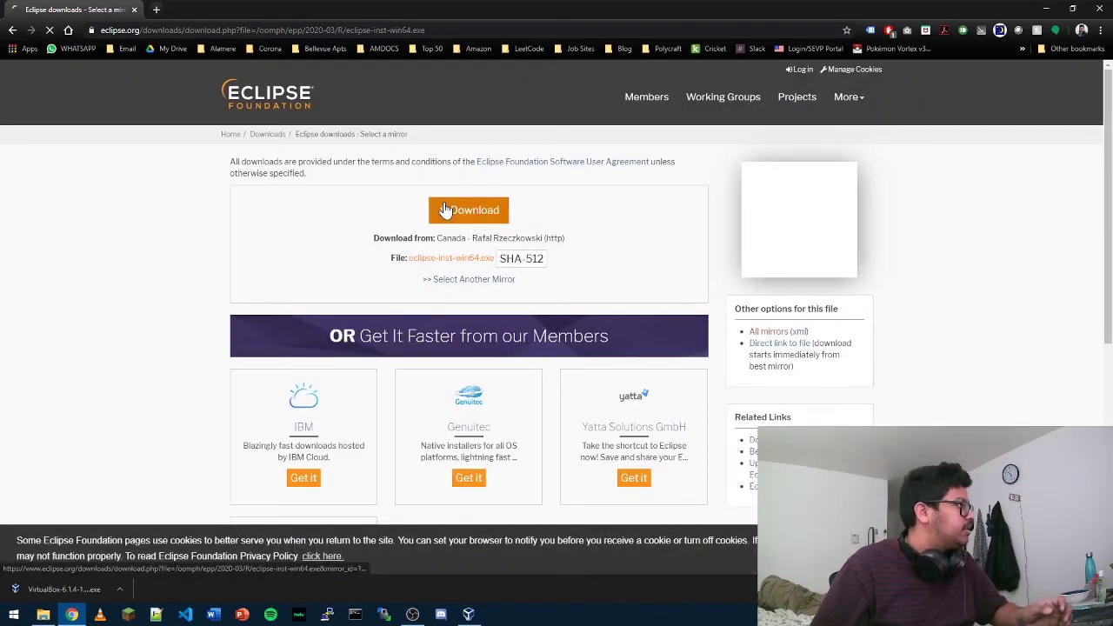
left_click(445, 209)
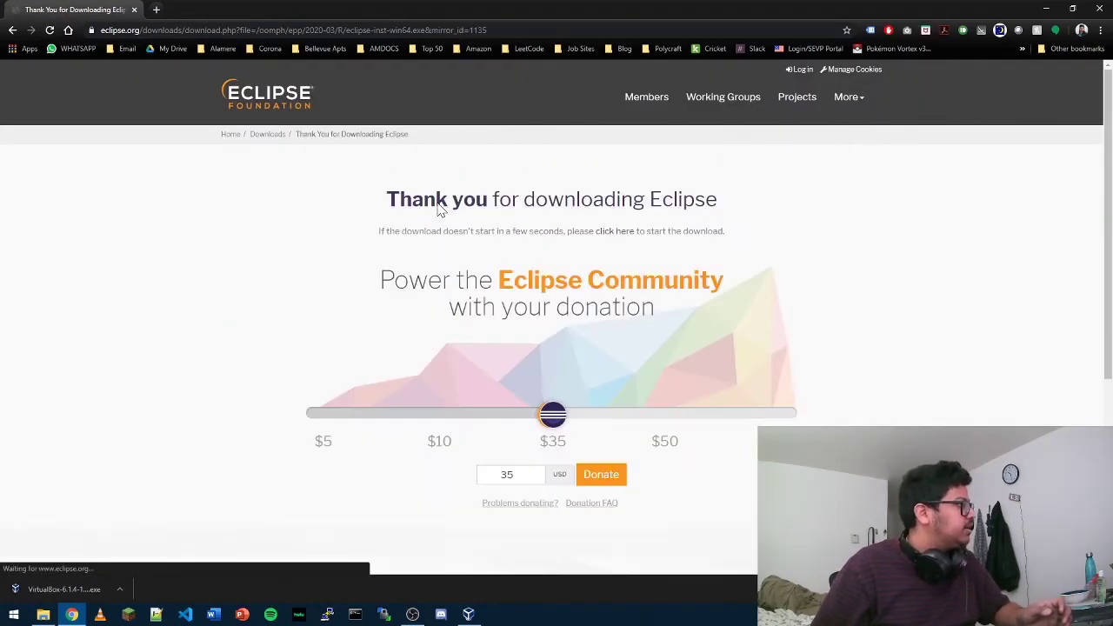
scroll(659, 316, "down", 3)
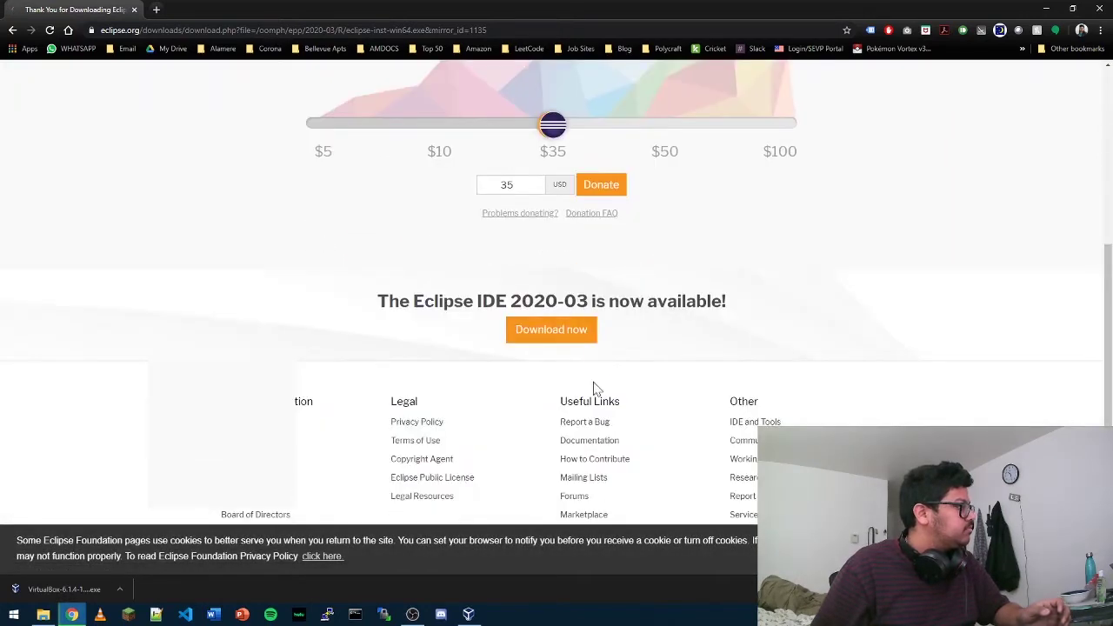
scroll(623, 265, "up", 1)
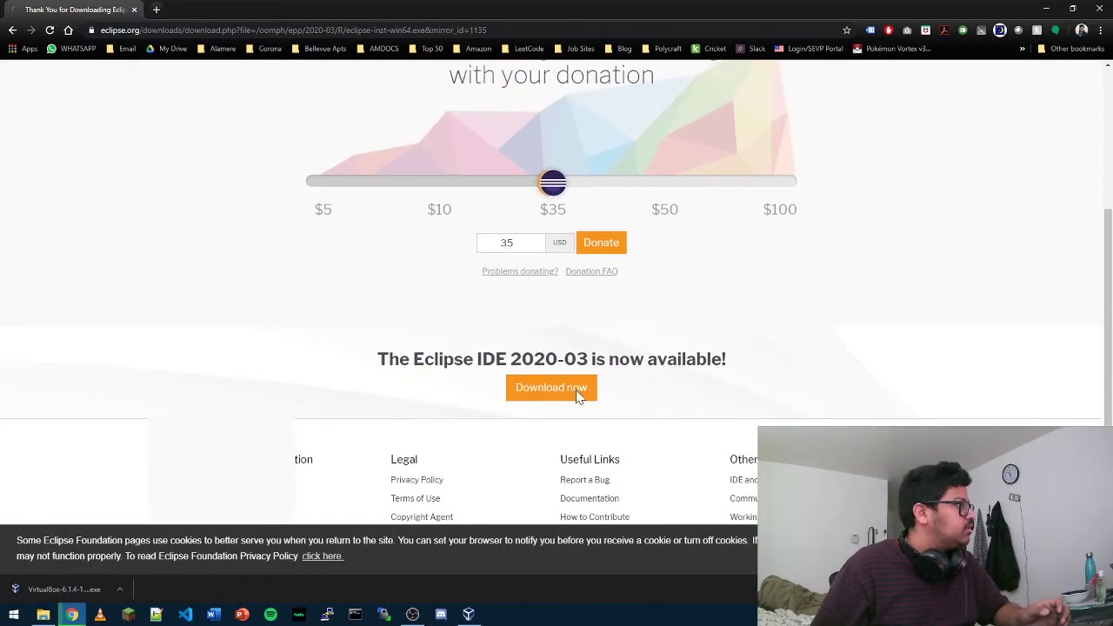
left_click(567, 388)
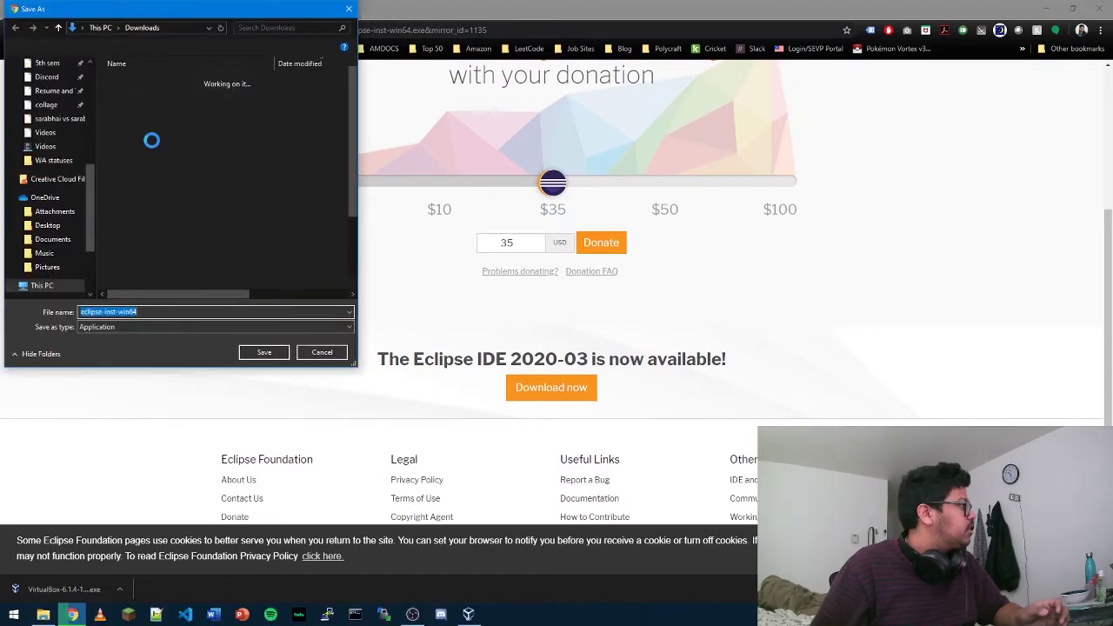
left_click(262, 355)
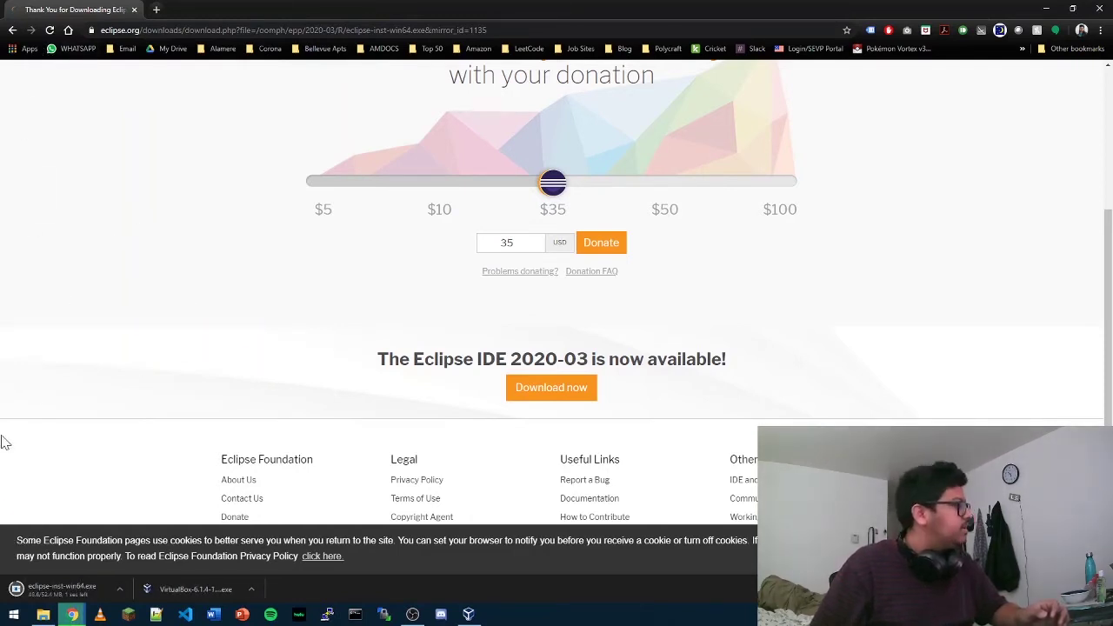
Step: Show the downloaded installer in its folder, maximize the folder window and run eclipse-inst-win64
left_click(120, 592)
left_click(150, 550)
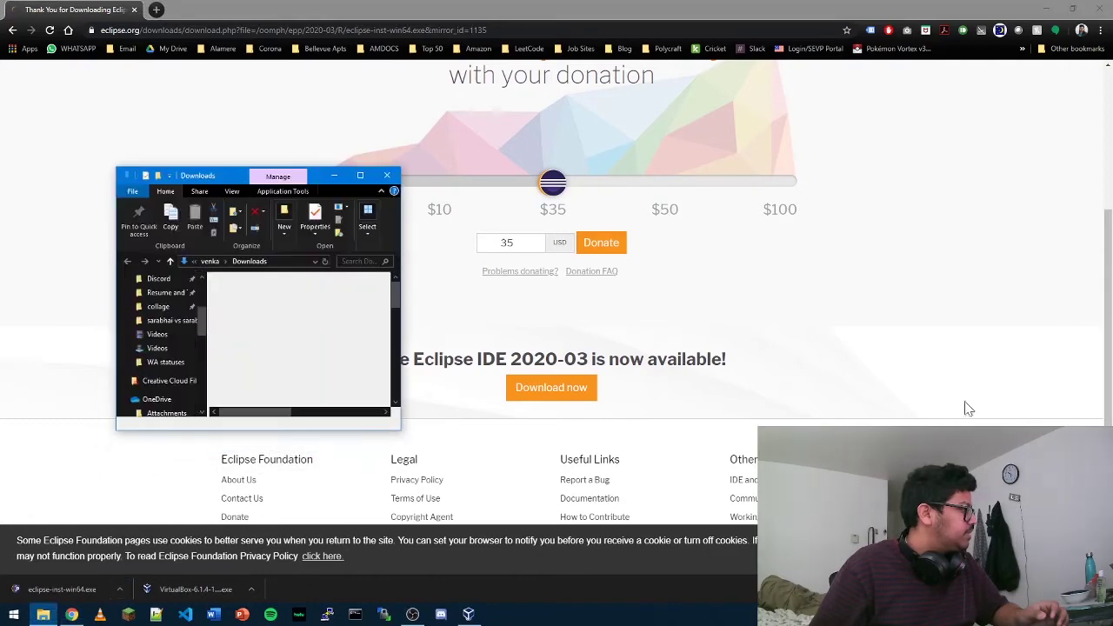
left_click_drag(258, 173, 315, 4)
double_click(174, 165)
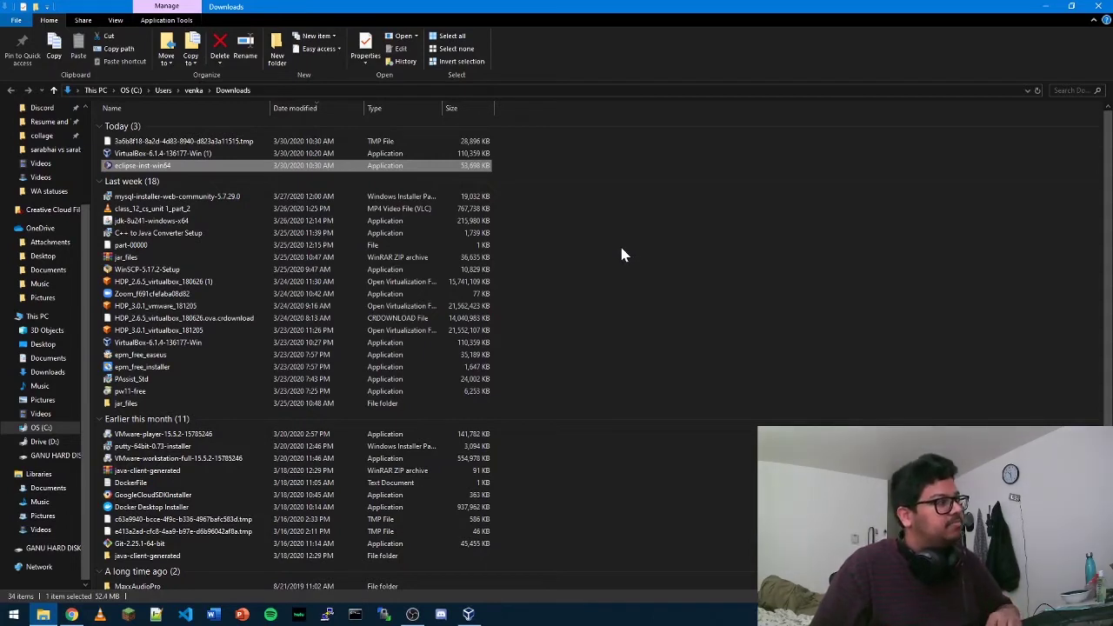
key("Return")
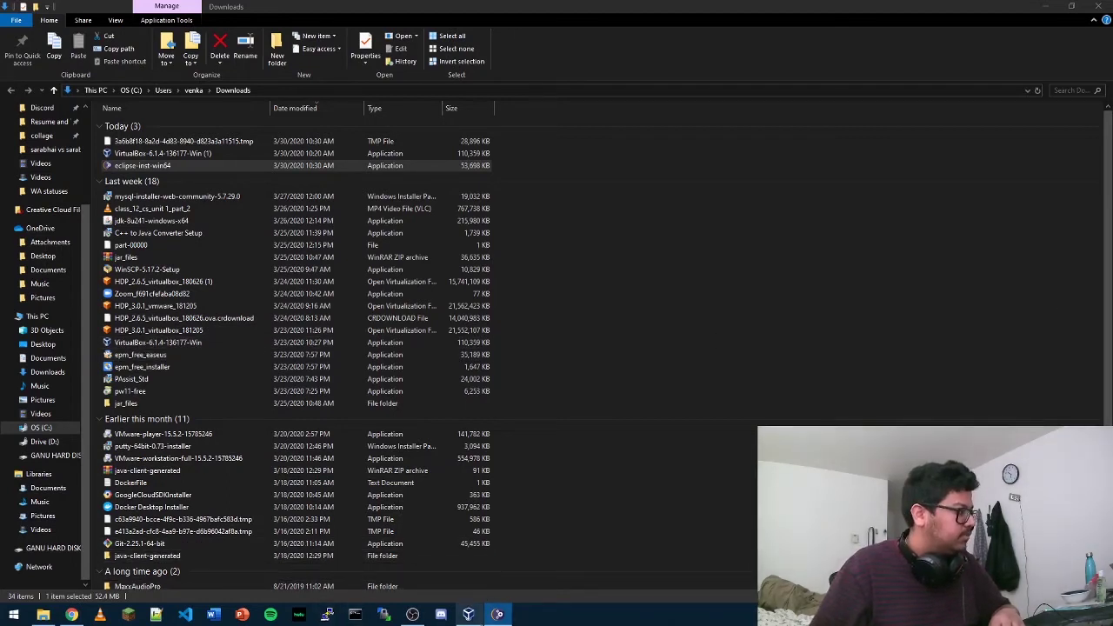
mouse_move(497, 616)
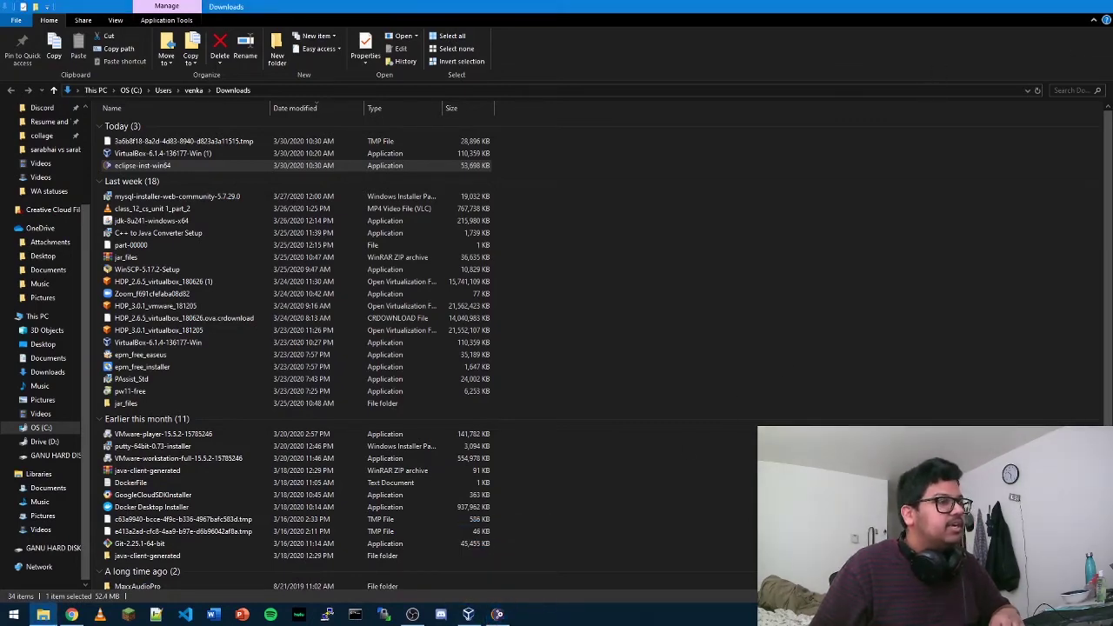
Step: Minimize the Downloads folder and browser windows, and close VirtualBox
left_click(1049, 6)
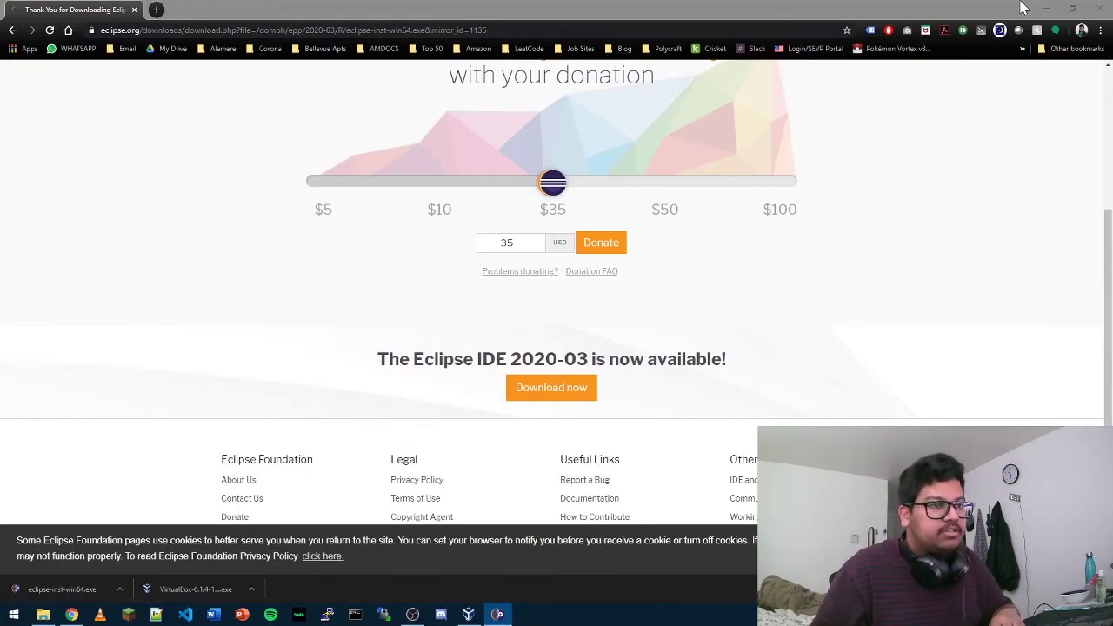
left_click(1046, 8)
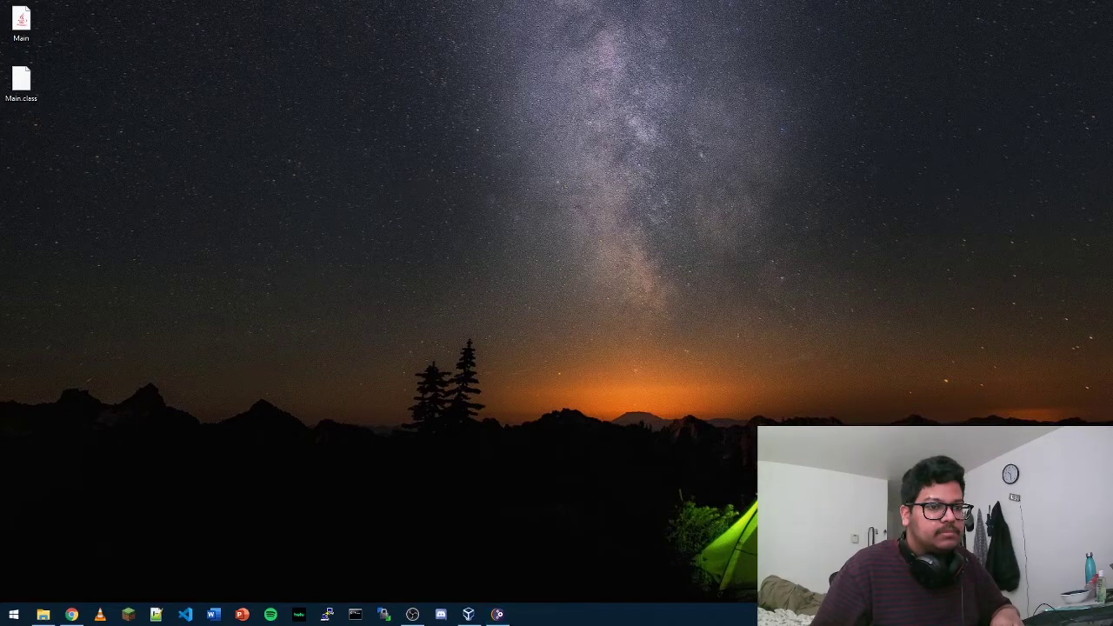
left_click(469, 615)
left_click(1099, 7)
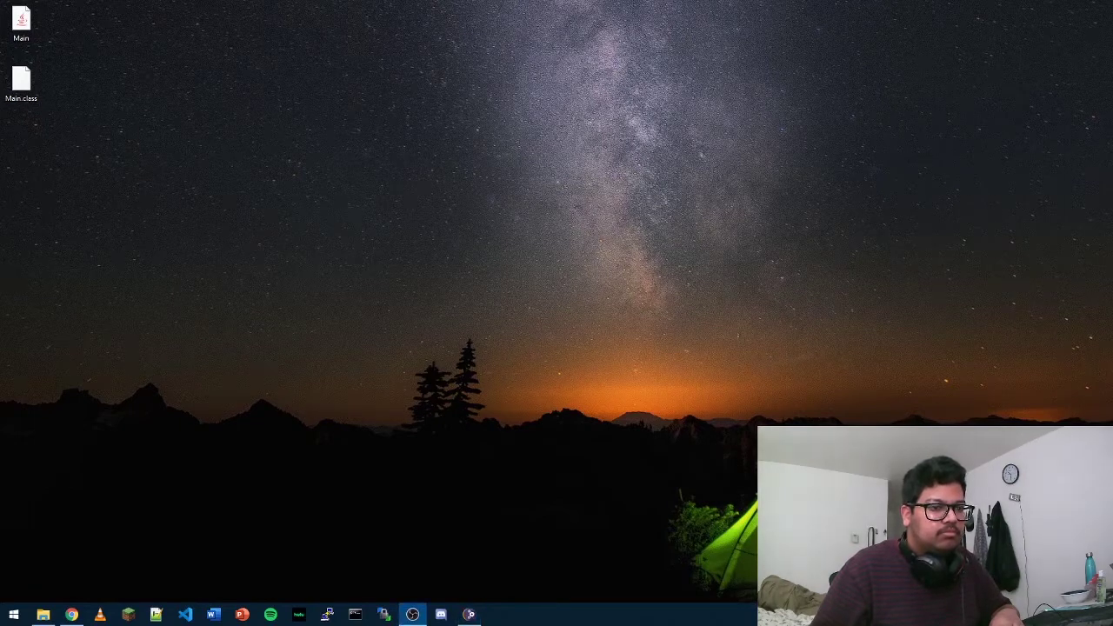
Step: Reopen the Eclipse installer, close the extra instance and move the installer window onto the main screen
left_click(470, 615)
right_click(479, 617)
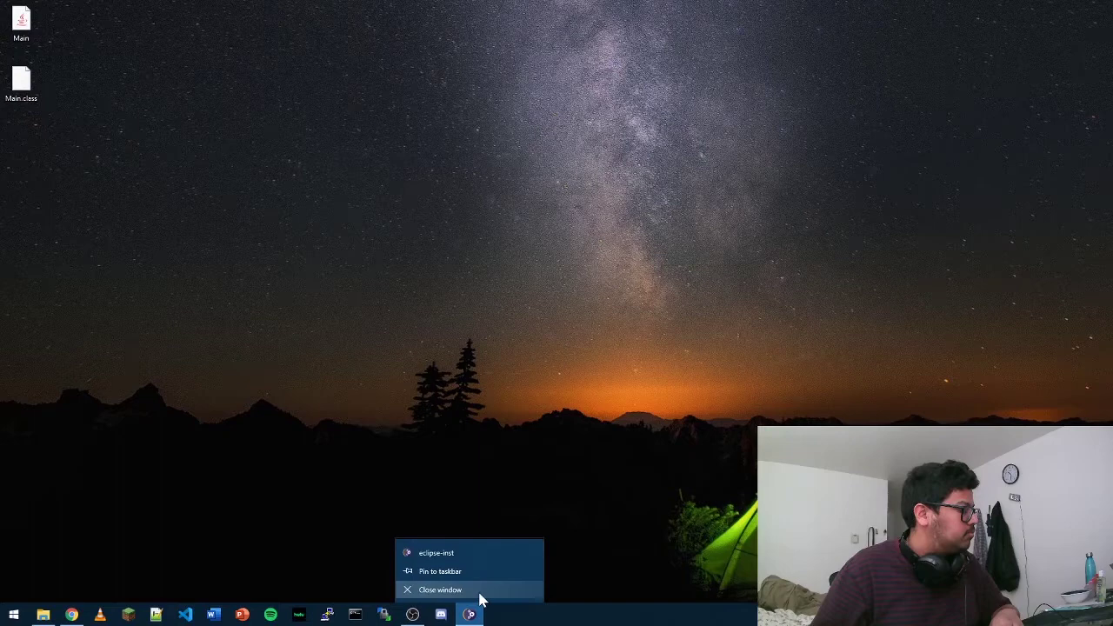
left_click(447, 555)
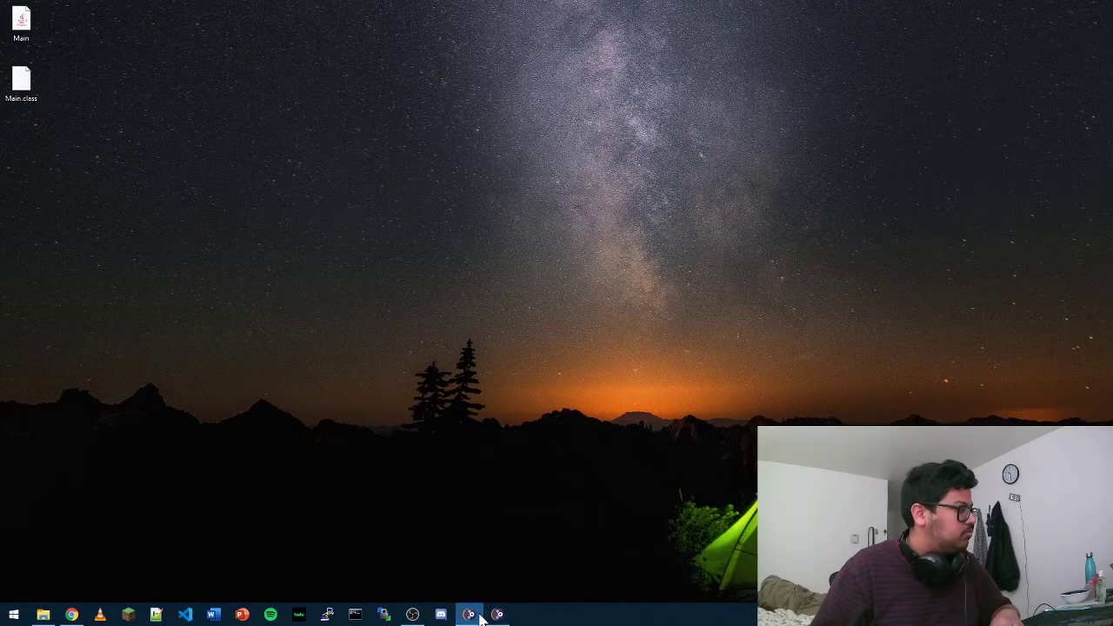
mouse_move(497, 612)
left_click(504, 584)
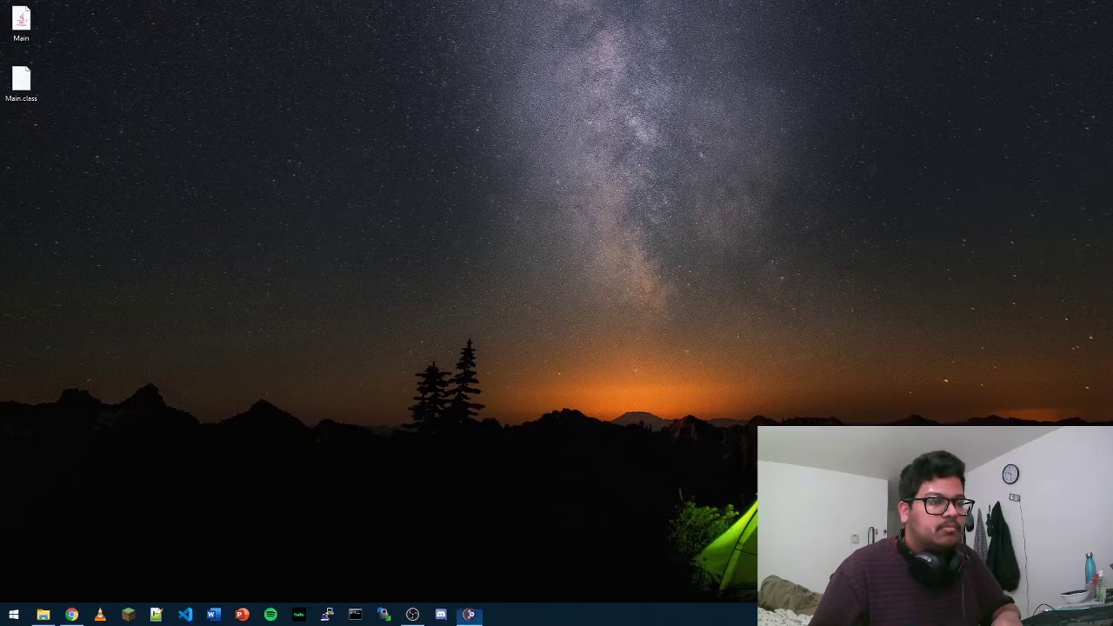
left_click_drag(977, 290, 514, 117)
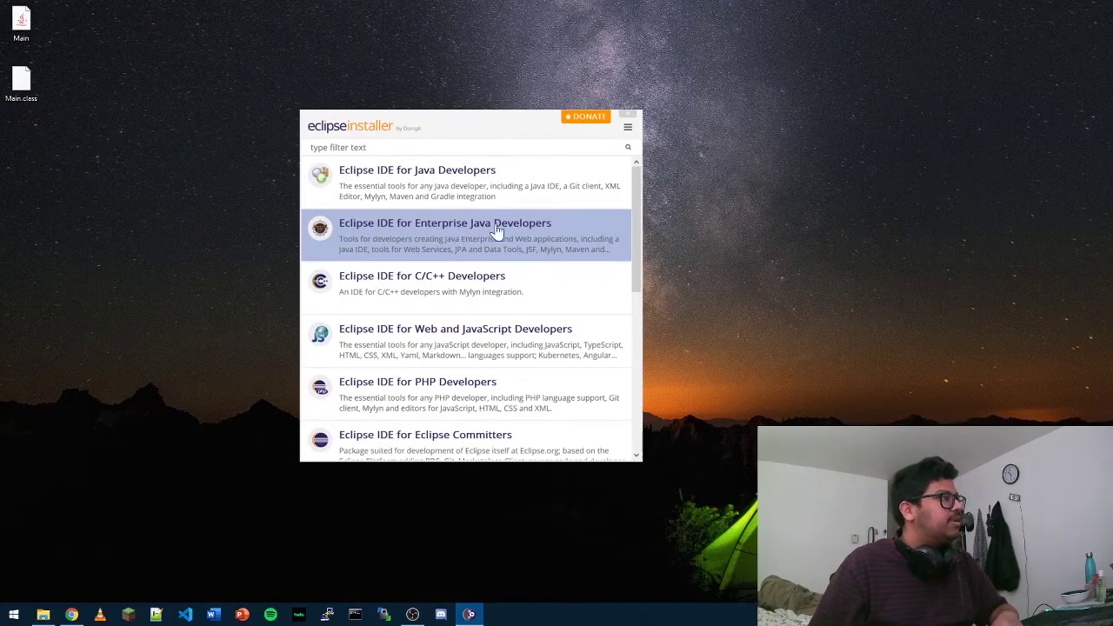
Step: Look through the available packages and choose Eclipse IDE for Enterprise Java Developers
scroll(509, 231, "down", 3)
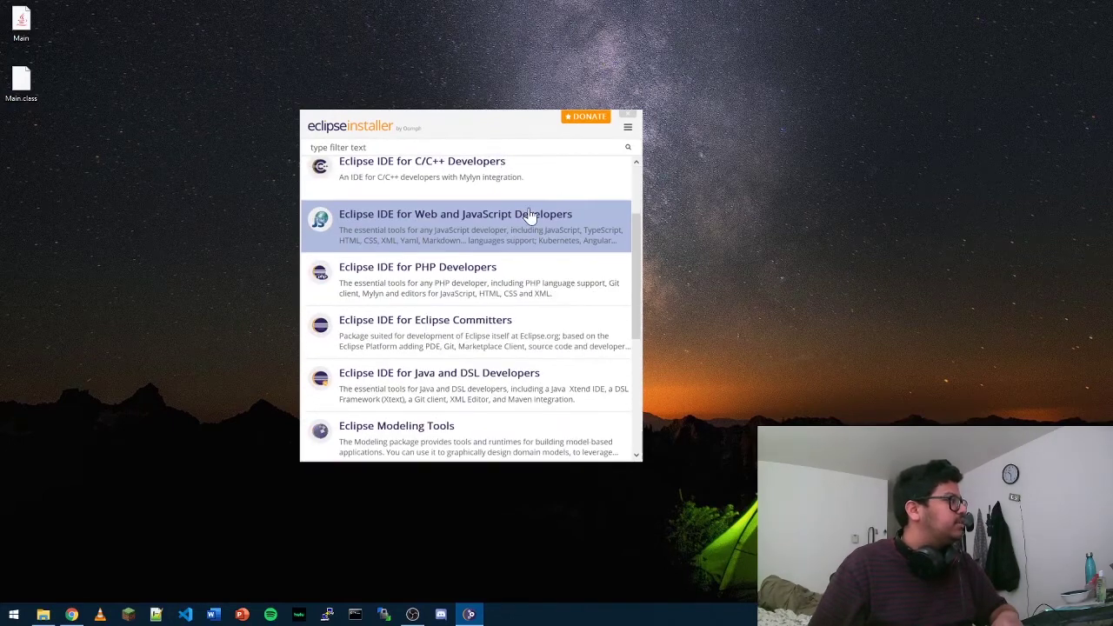
scroll(522, 221, "down", 1)
scroll(502, 289, "down", 5)
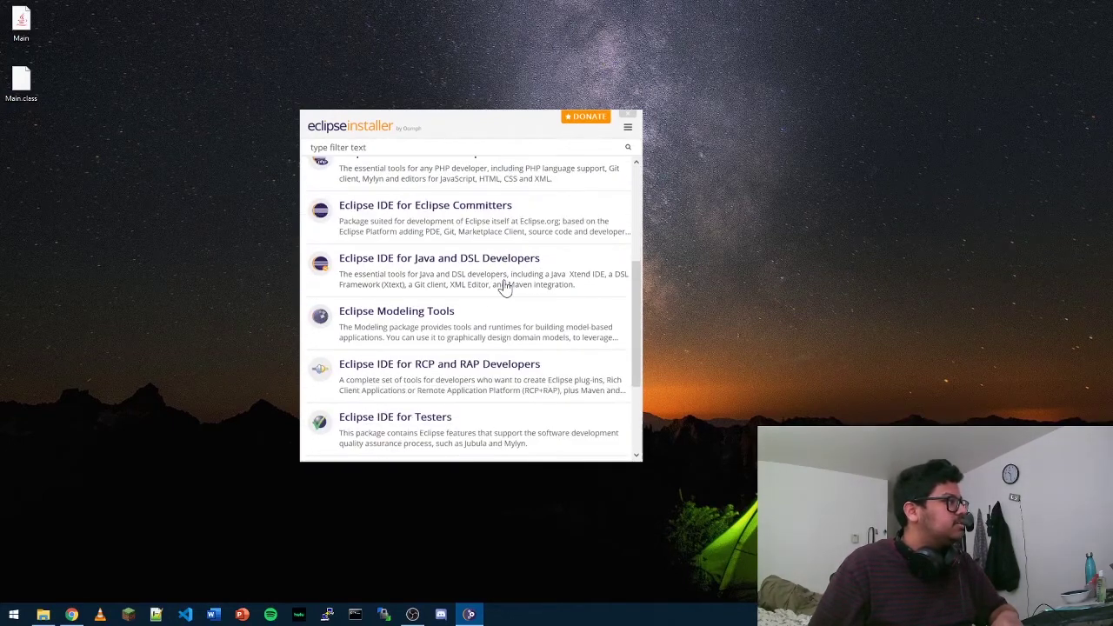
scroll(500, 295, "up", 5)
scroll(469, 353, "up", 3)
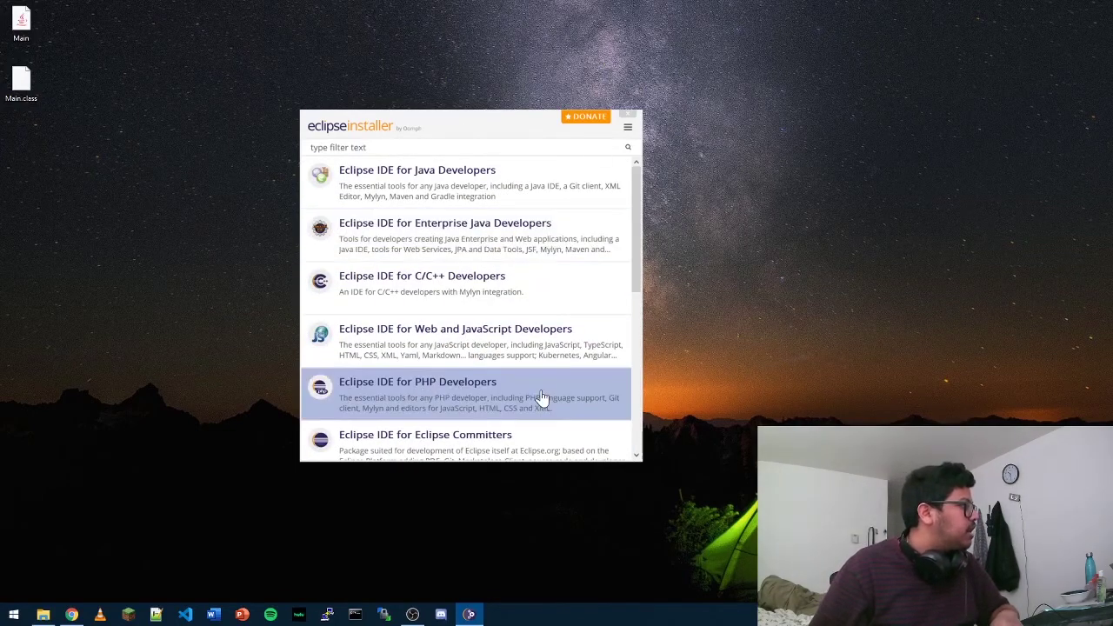
scroll(596, 400, "down", 2)
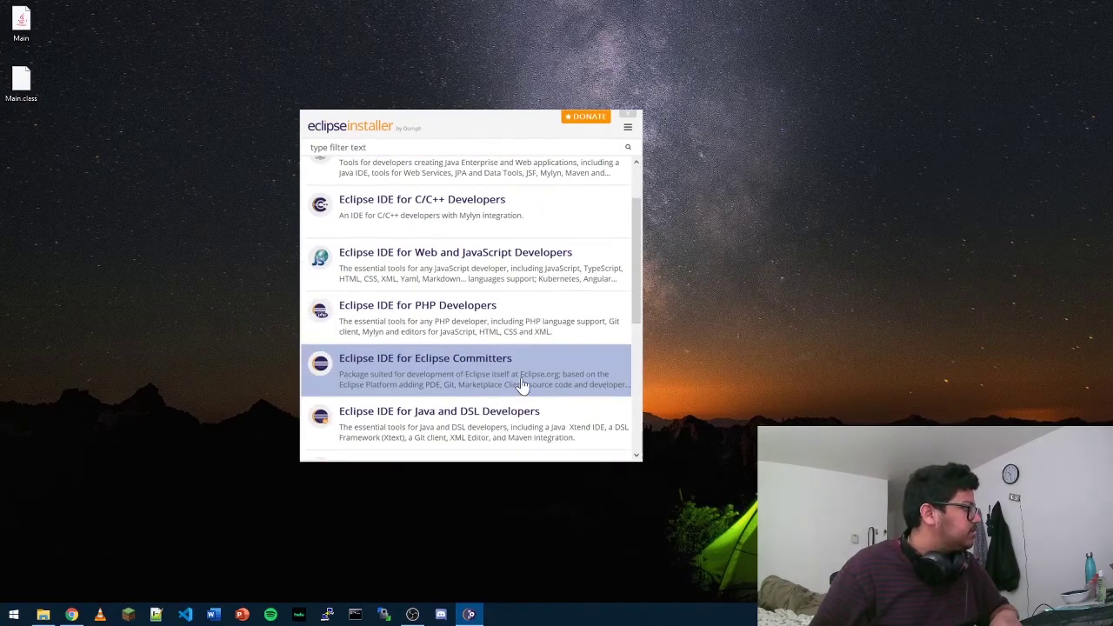
scroll(522, 387, "up", 2)
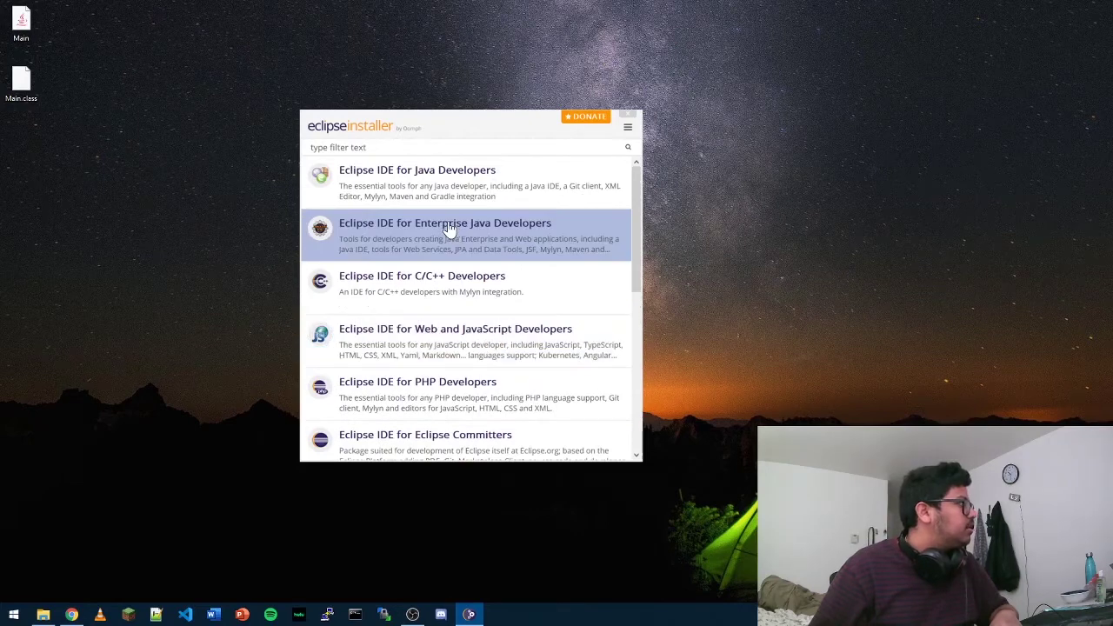
left_click(572, 226)
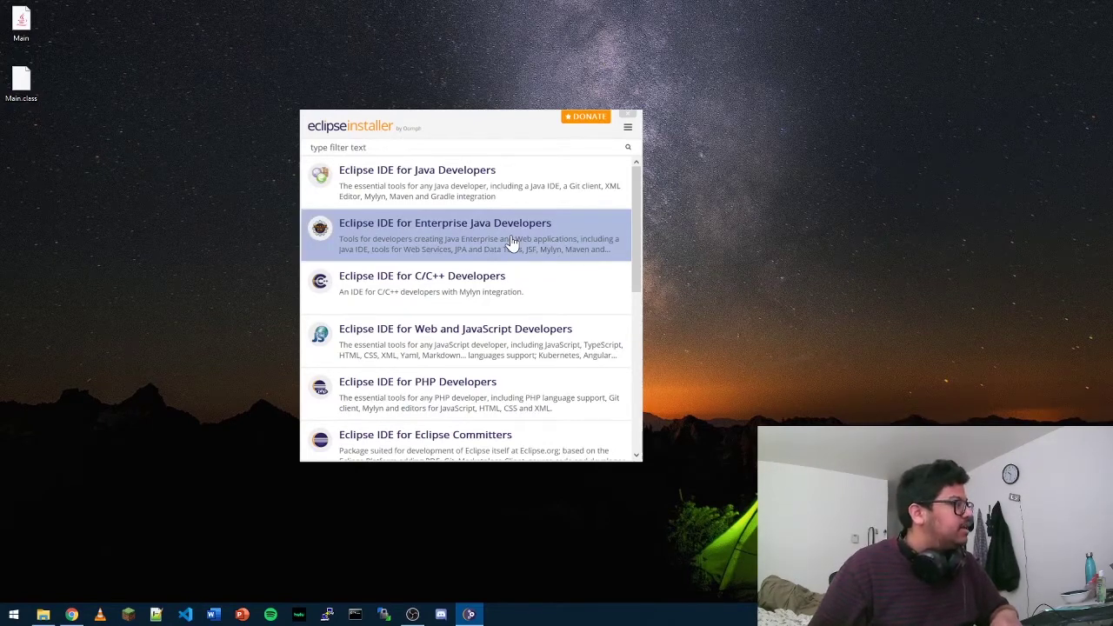
left_click(345, 226)
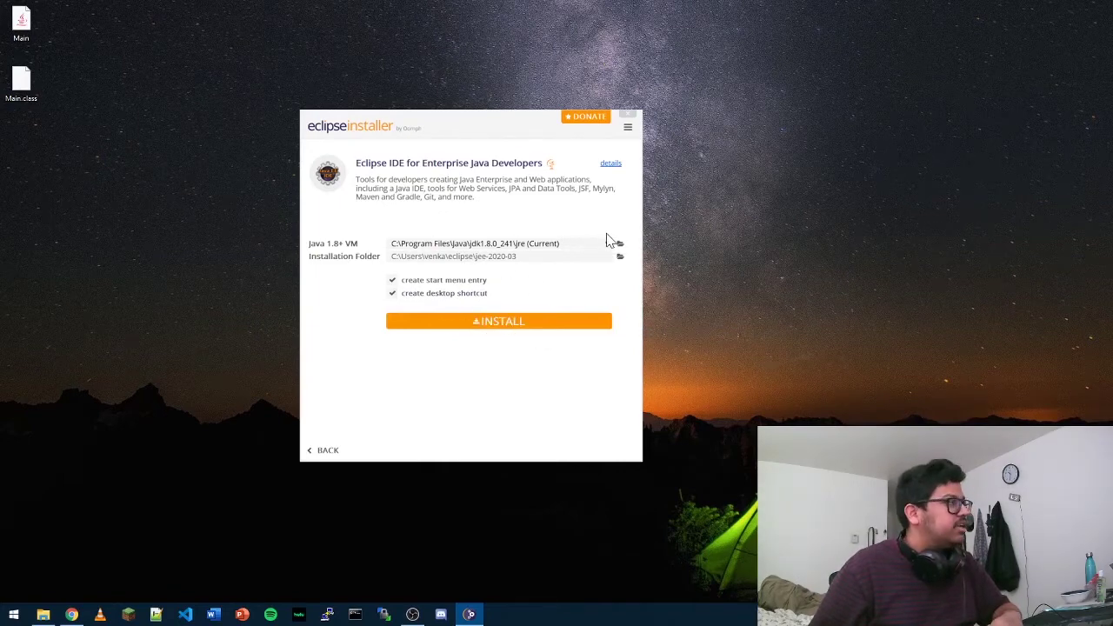
Step: Install the package with the default Java VM and jee-2020-03 folder, including the start menu entry and desktop shortcut
left_click(510, 329)
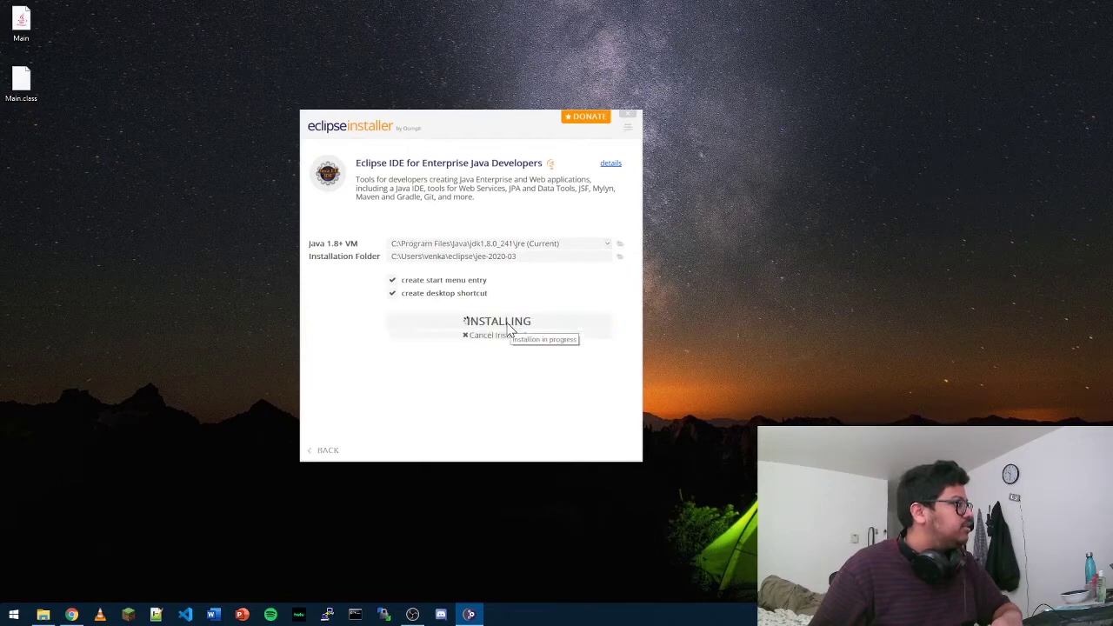
left_click(503, 355)
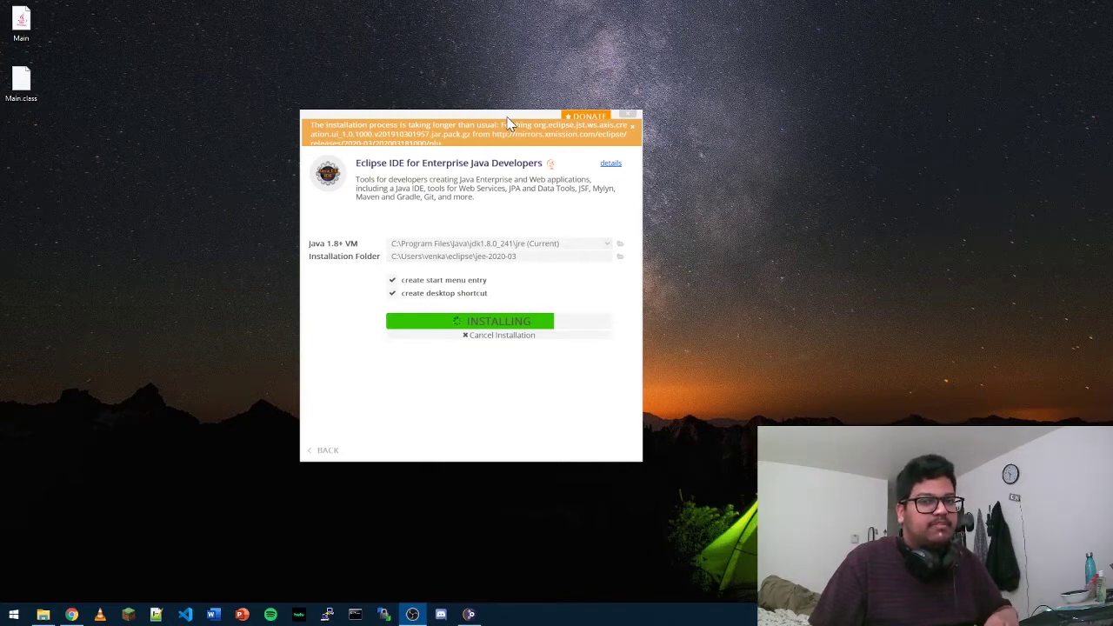
left_click_drag(504, 114, 570, 76)
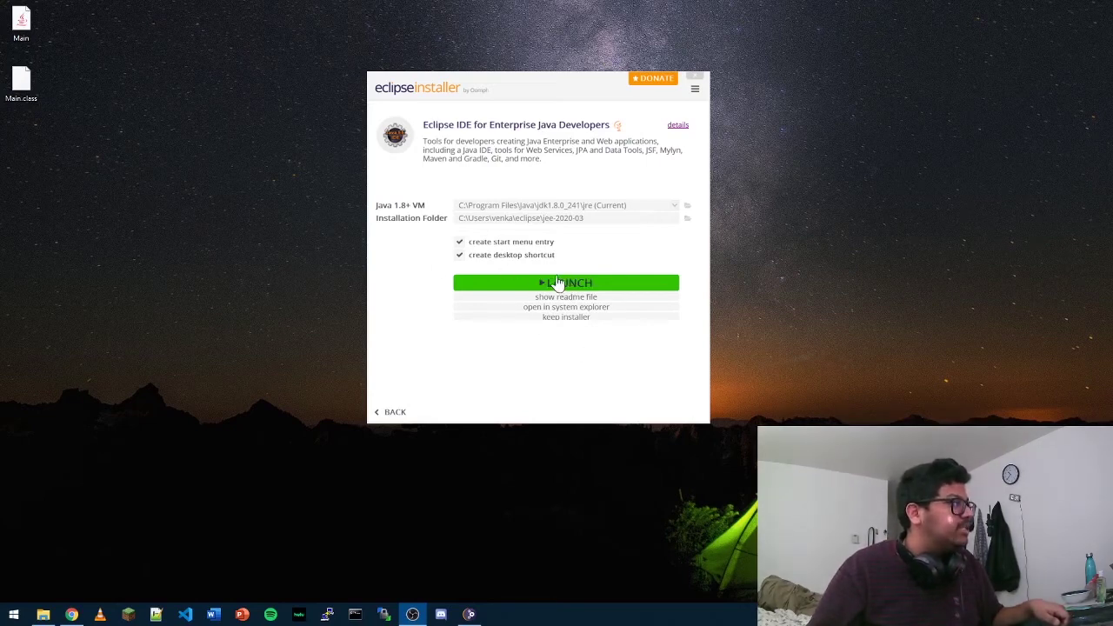
Step: Launch Eclipse with the default eclipse-workspace directory, maximize its window on the main screen and go to the workbench
left_click(512, 284)
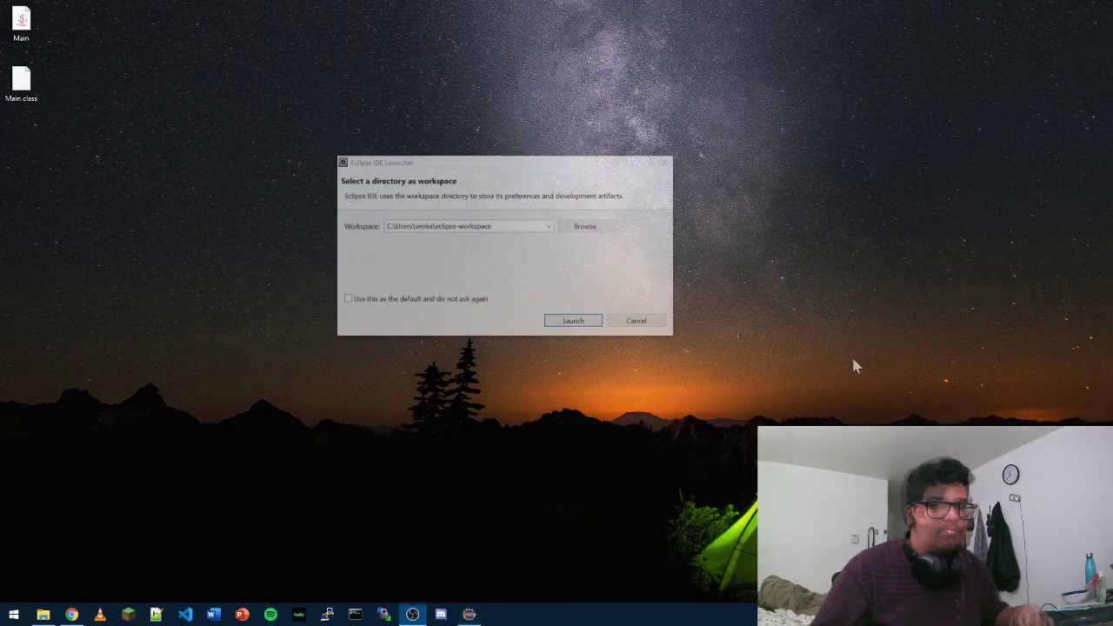
left_click(573, 323)
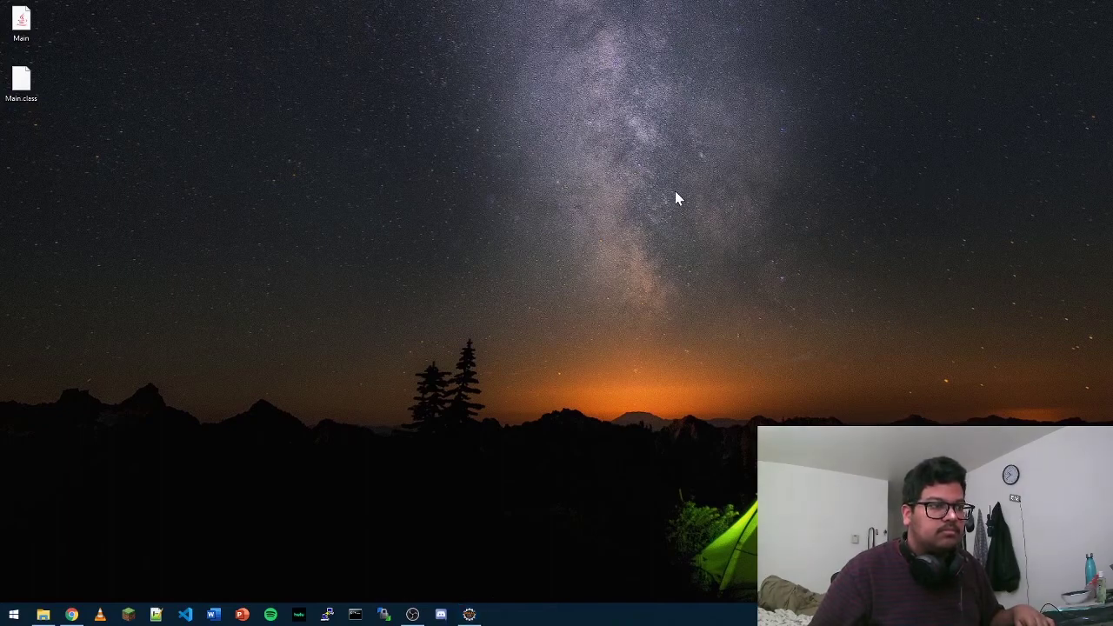
left_click_drag(665, 191, 662, 5)
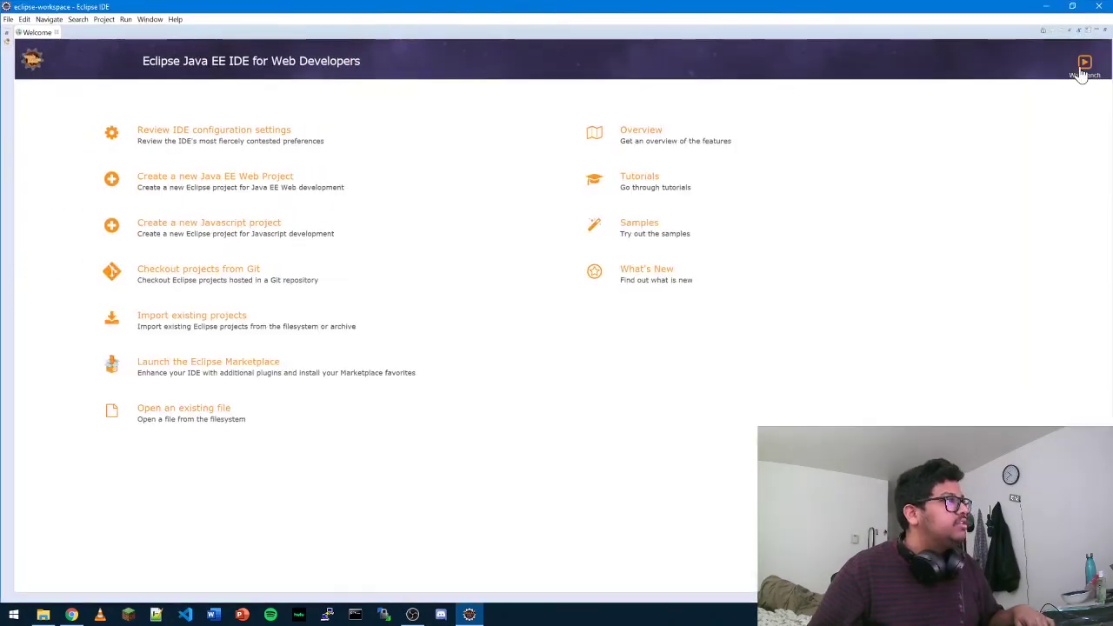
left_click(1082, 73)
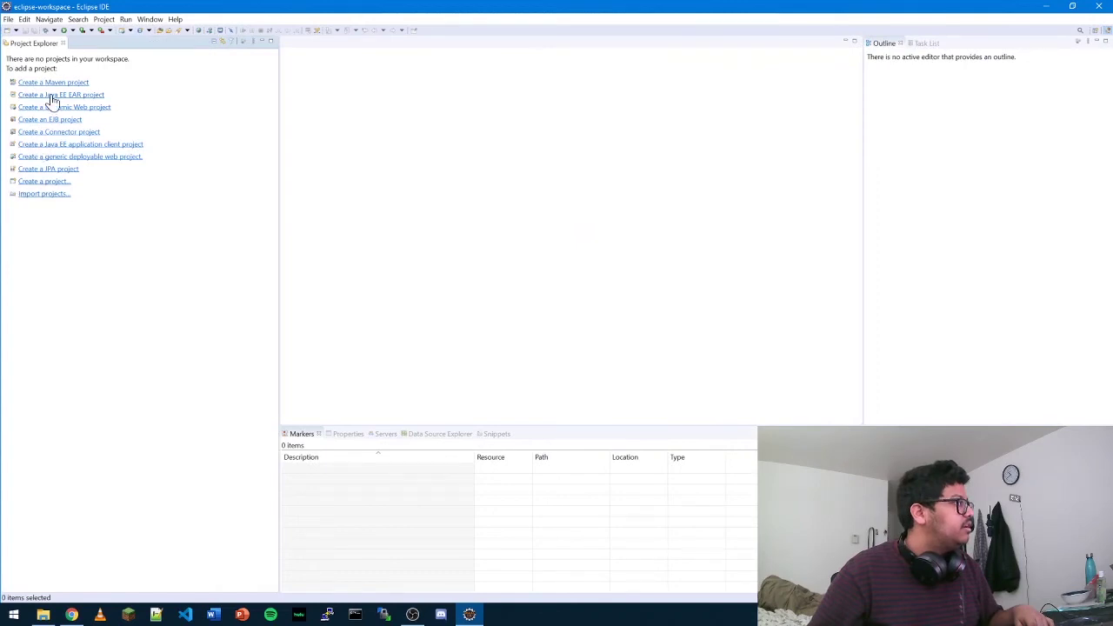
left_click(146, 20)
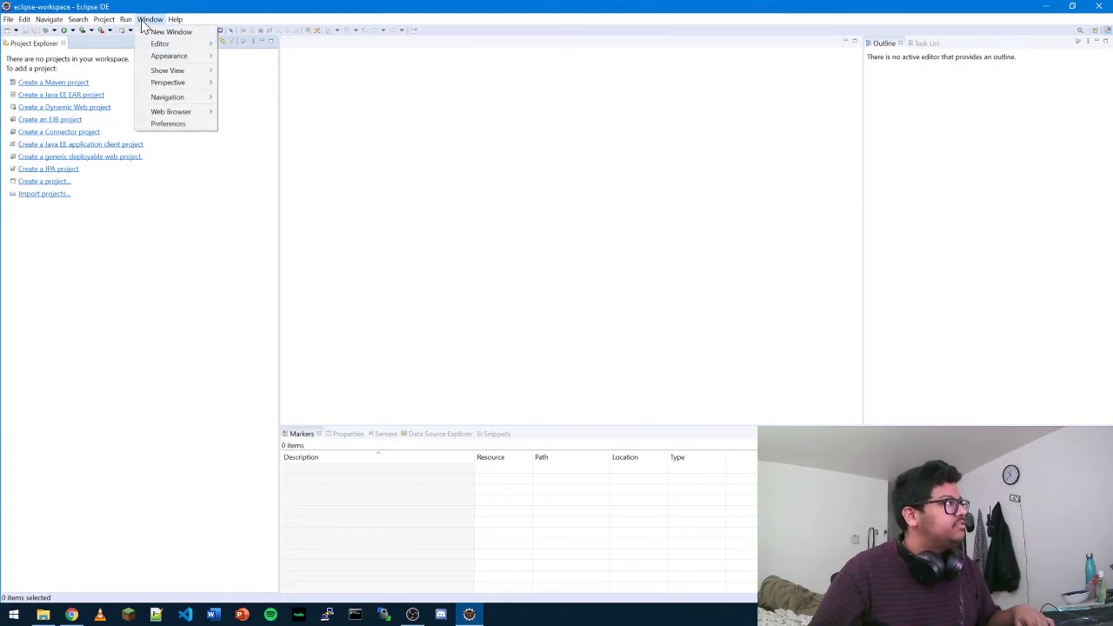
left_click(117, 287)
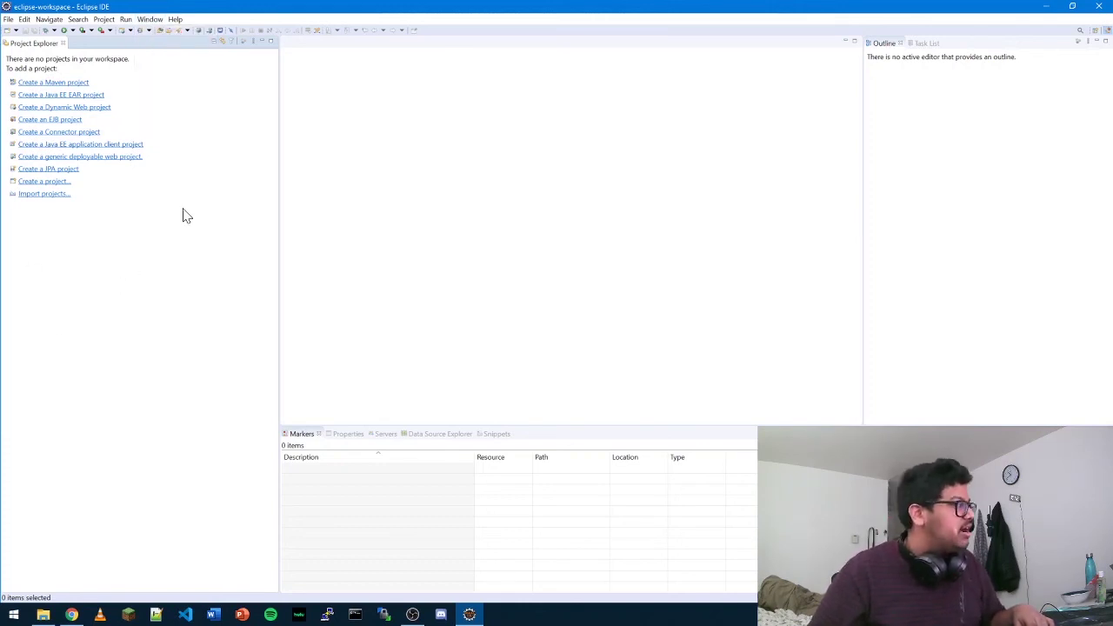